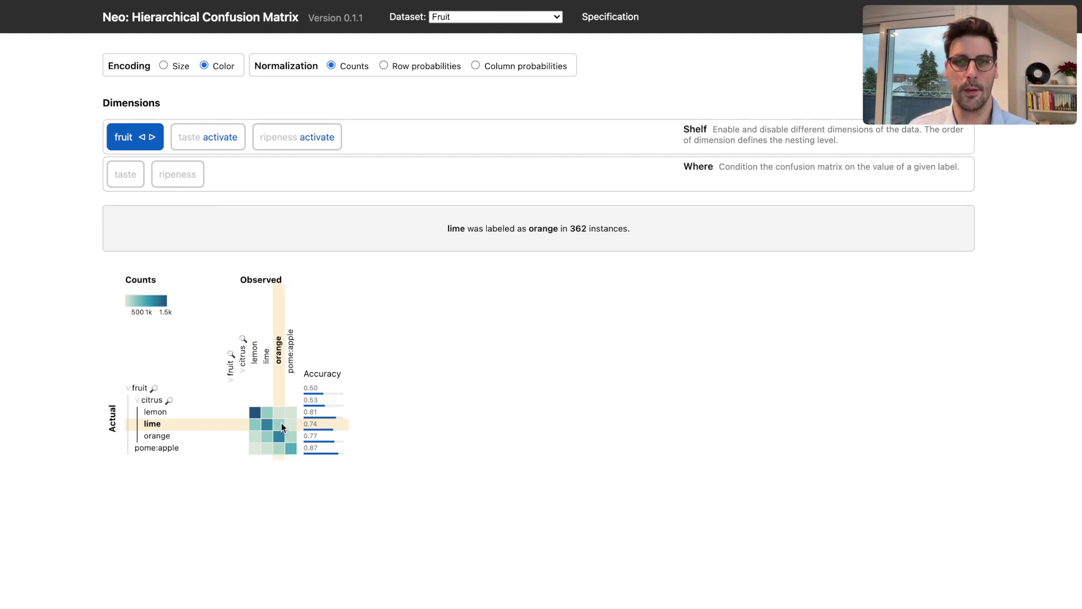
Switch the confusion matrix encoding to size and back to color
left_click(172, 66)
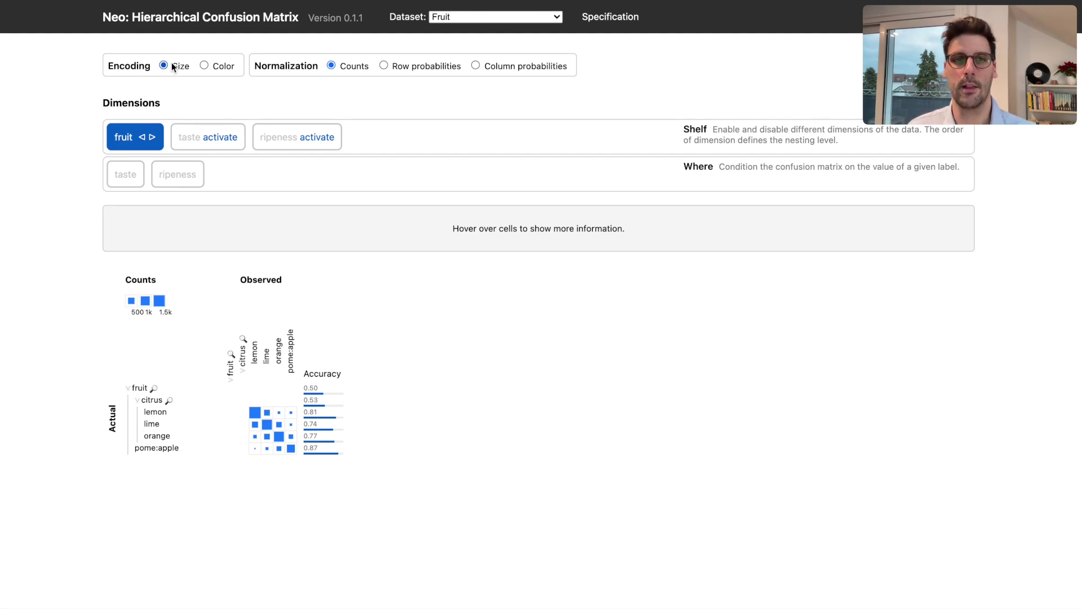
left_click(218, 69)
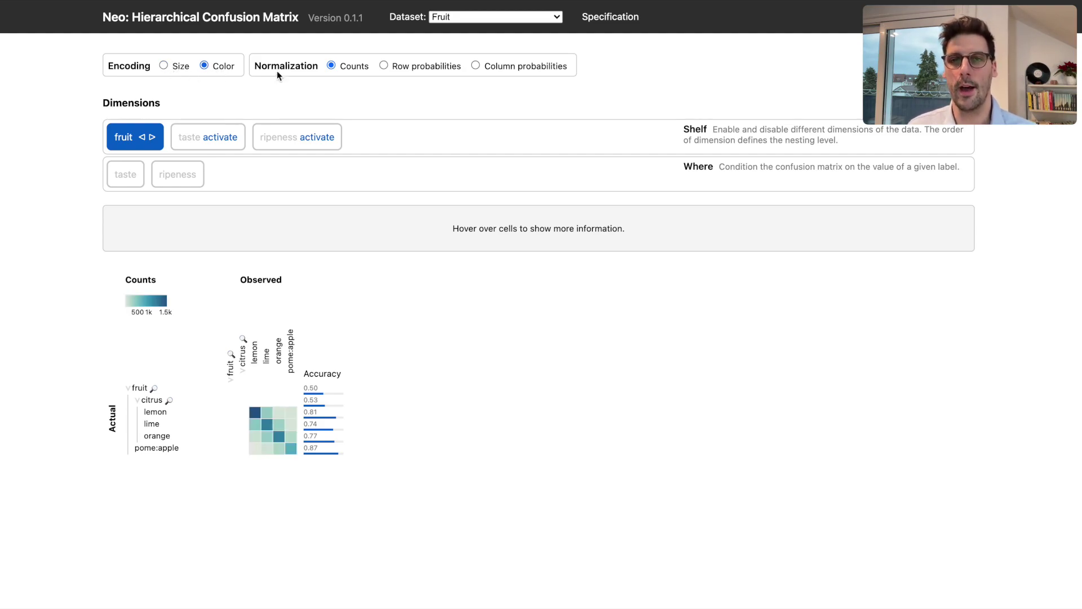
Add "precision" and "recall" to the measures in the JSON specification, apply the update and close the specification
left_click(610, 17)
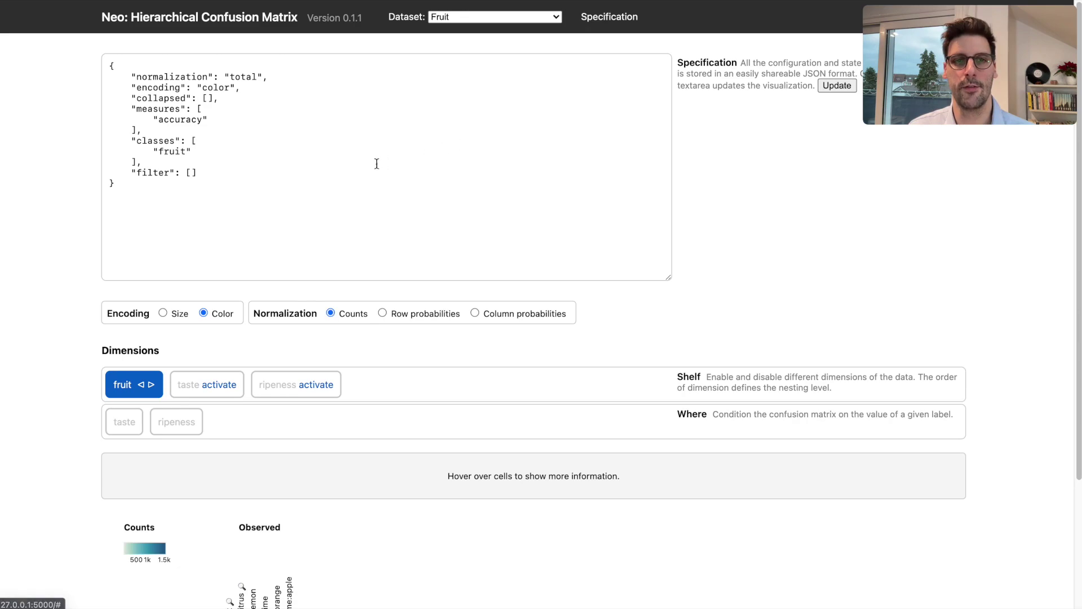
left_click(216, 119)
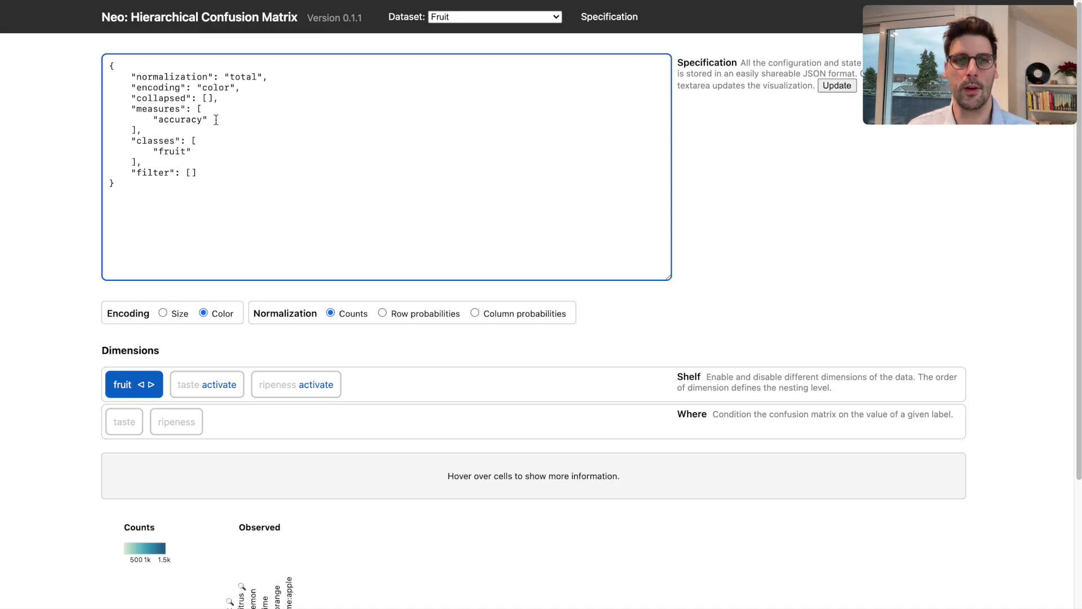
type(",")
key("Return")
type("\"precision\",")
key("Return")
type("\"recall\"")
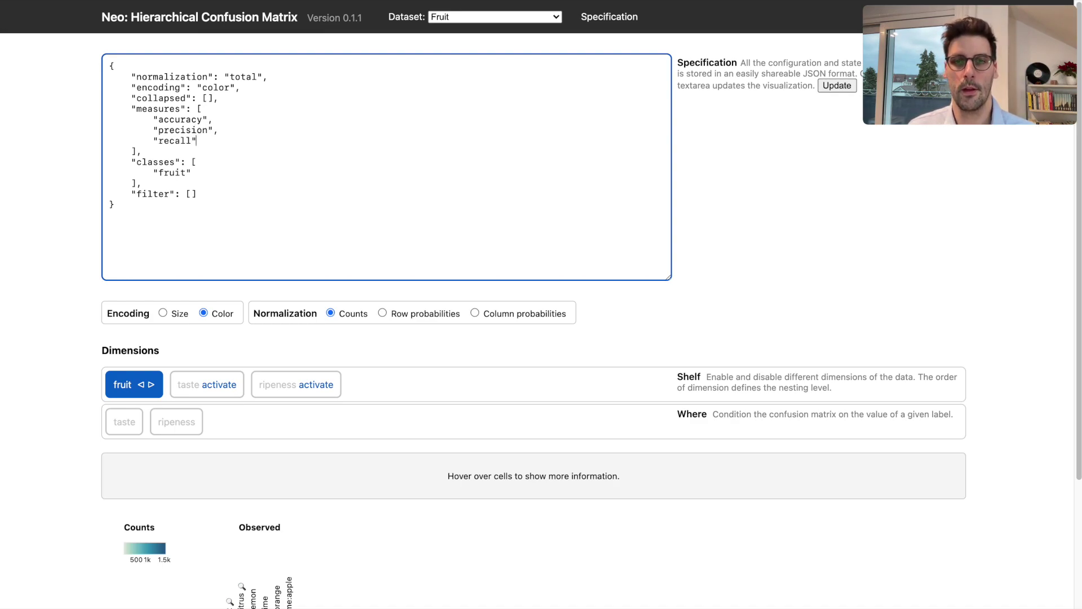
left_click(837, 85)
left_click(610, 17)
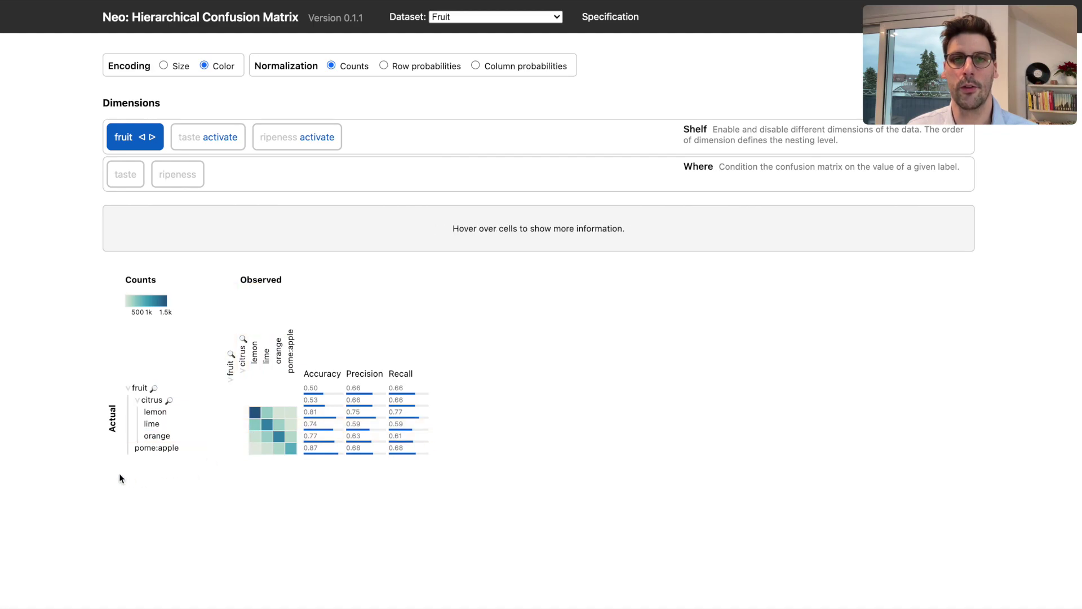
Collapse the citrus group in the fruit hierarchy and expand it again
left_click(138, 403)
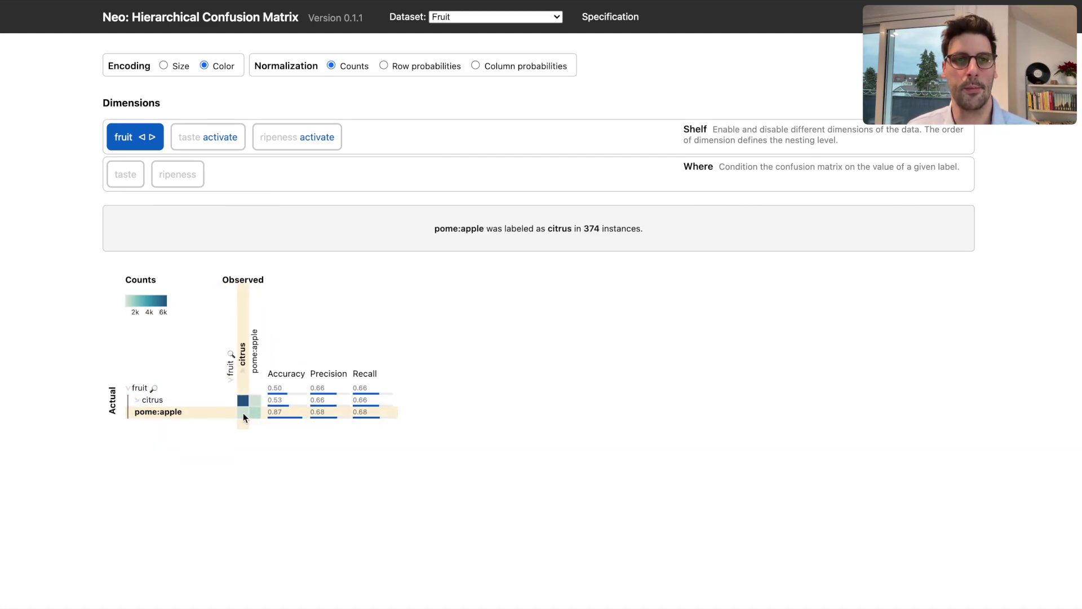
left_click(139, 402)
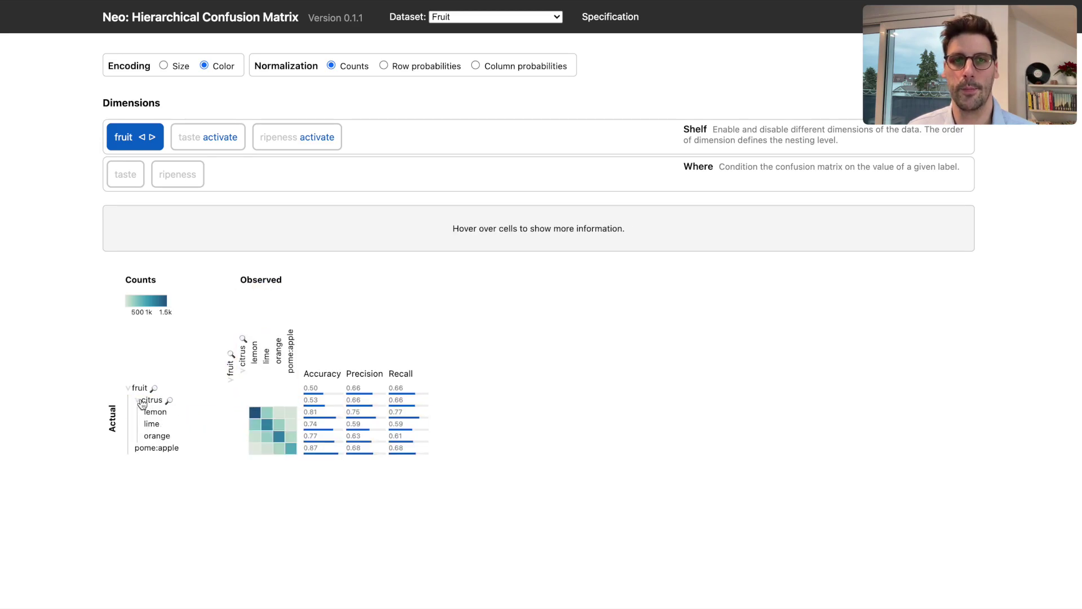
Activate the taste dimension, and move it ahead of fruit in the nesting order and back
left_click(186, 139)
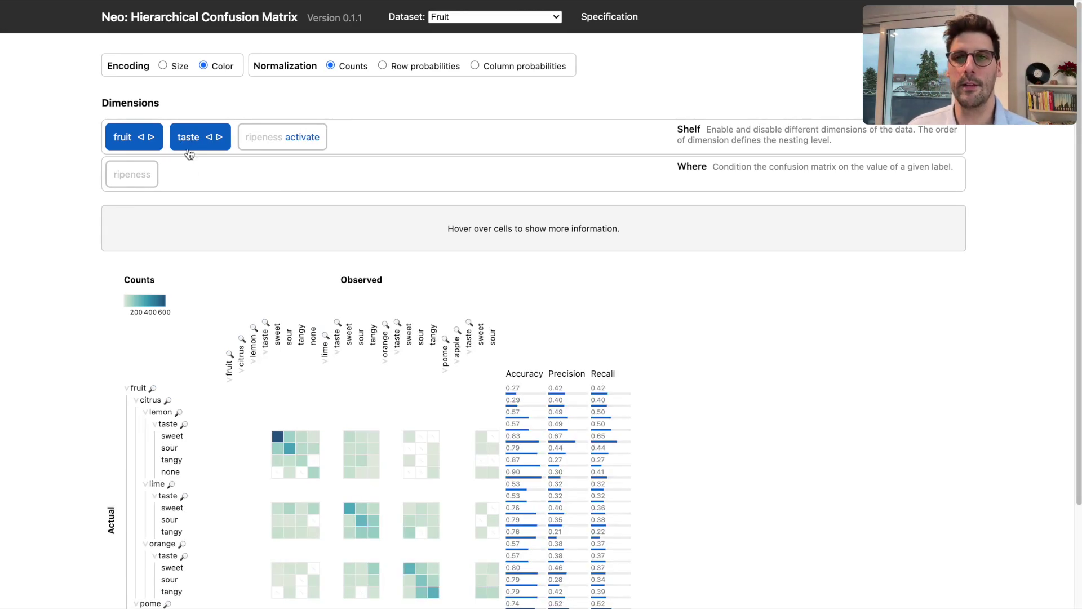
scroll(184, 372, "down", 2)
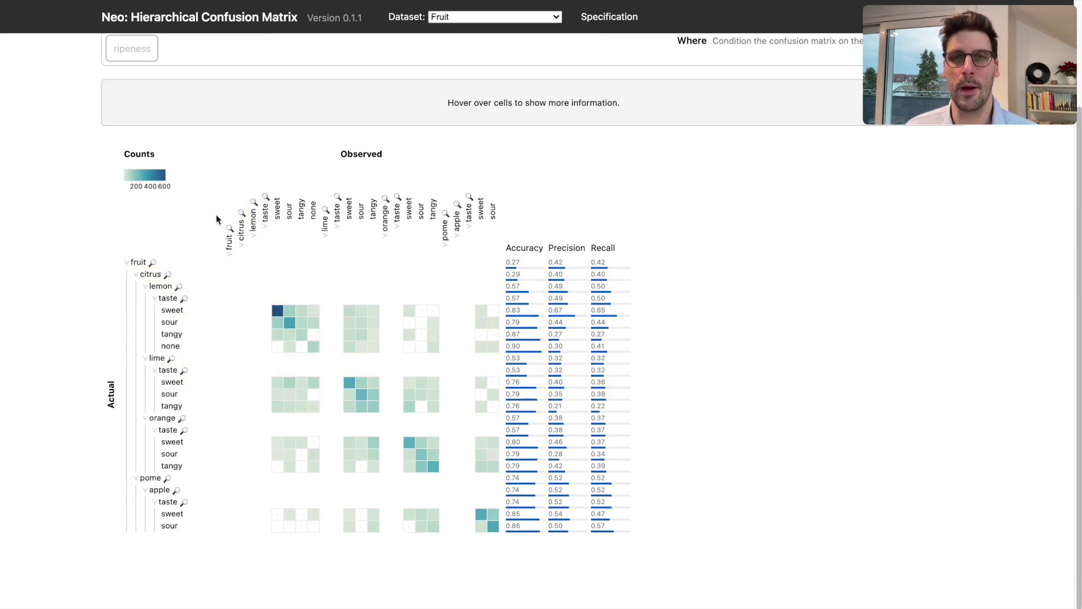
scroll(205, 184, "up", 3)
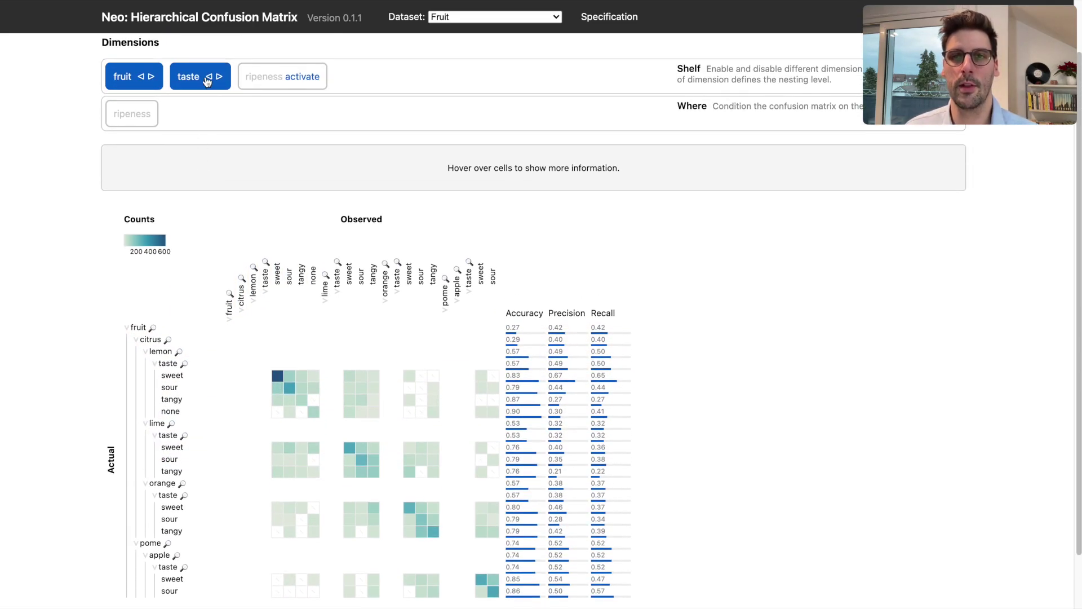
left_click(208, 77)
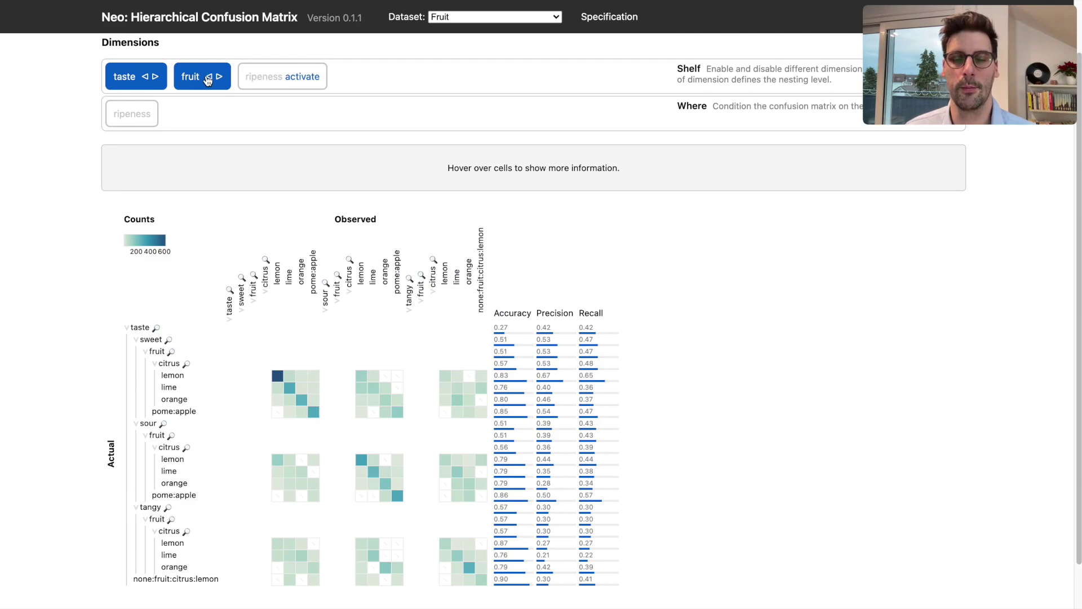
left_click(208, 77)
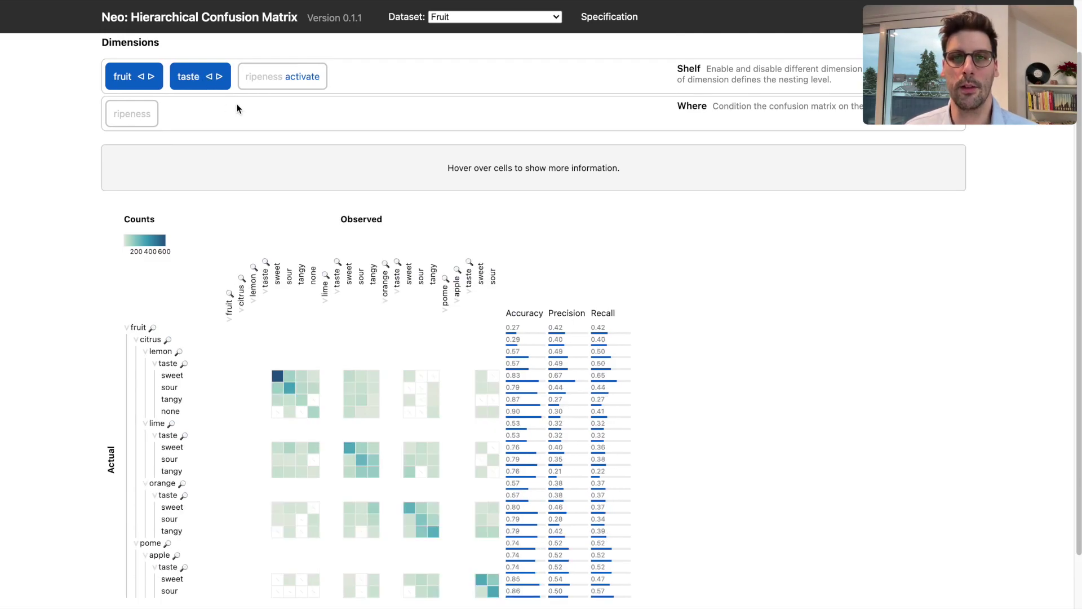
Activate the ripeness dimension as the third nesting level and look over the expanded matrix
left_click(268, 84)
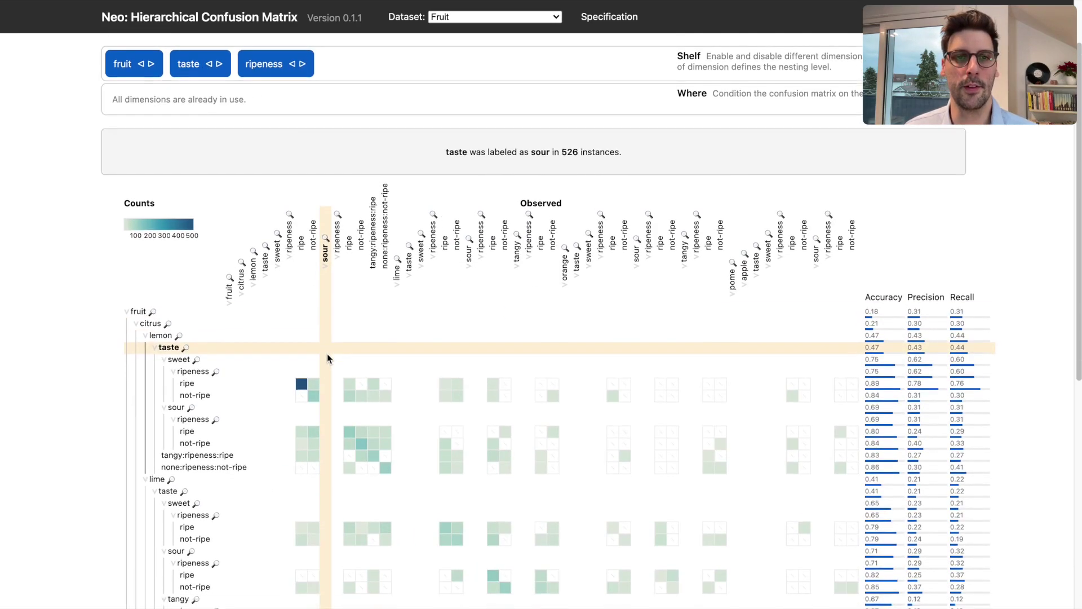
scroll(327, 354, "down", 5)
scroll(328, 354, "down", 2)
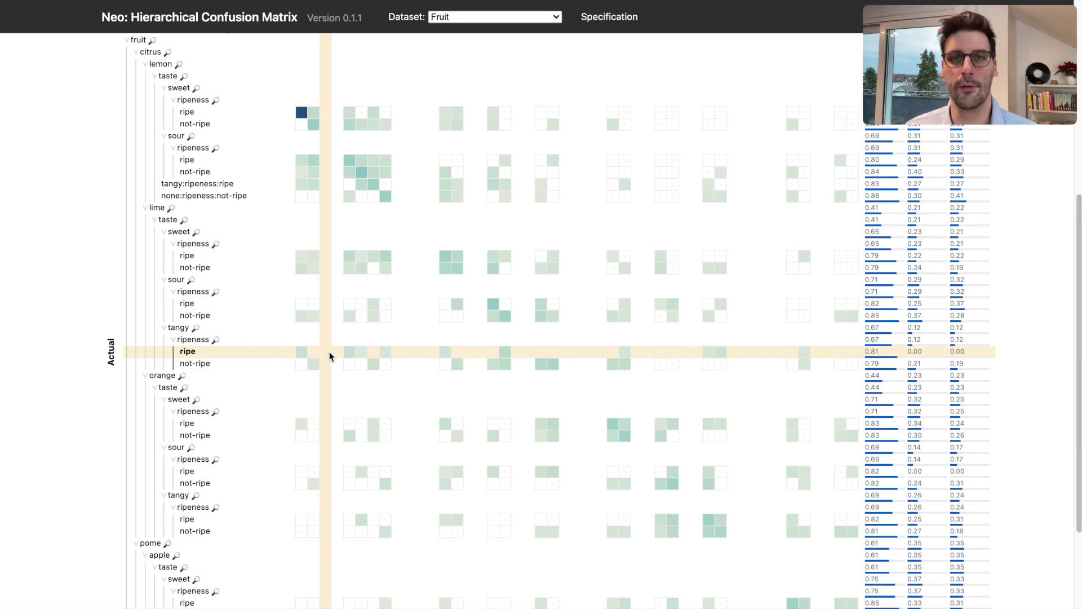
scroll(330, 355, "up", 4)
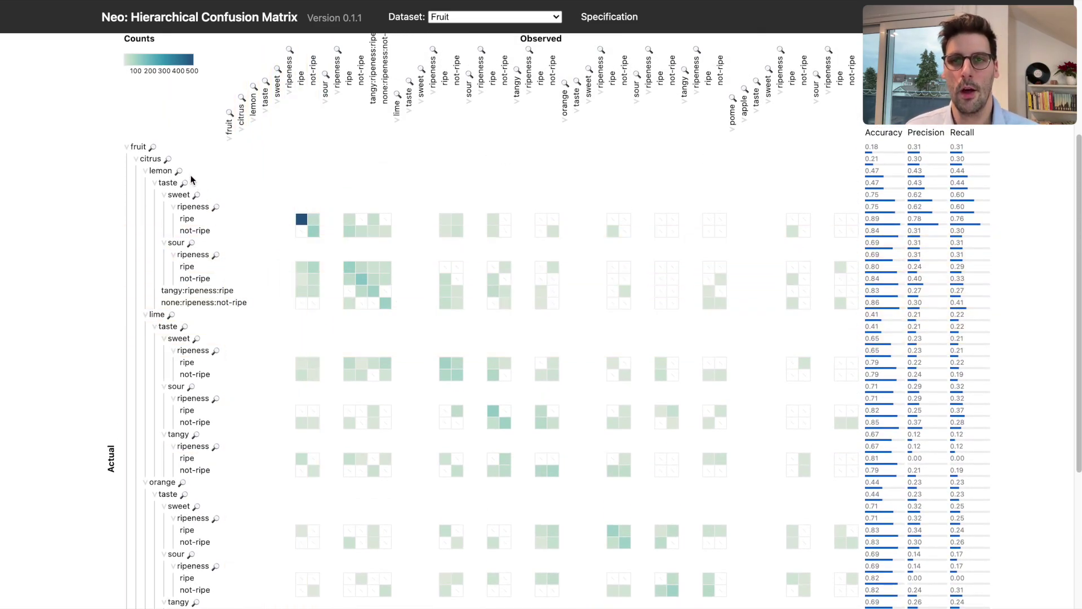
Focus the matrix on the lemon class and collapse the ripeness groups under sweet and sour
left_click(178, 171)
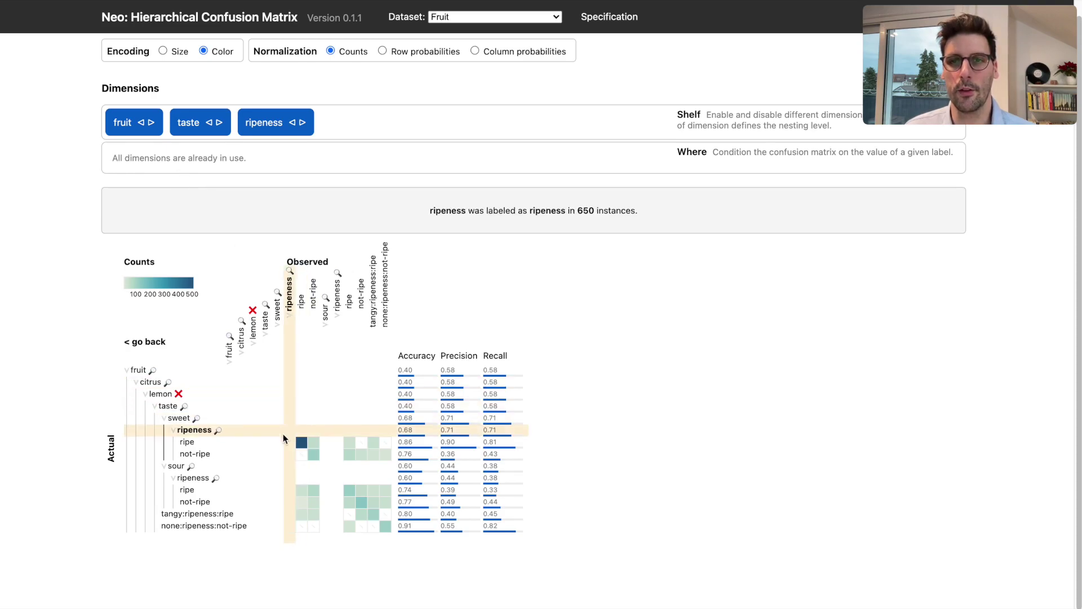
left_click(193, 430)
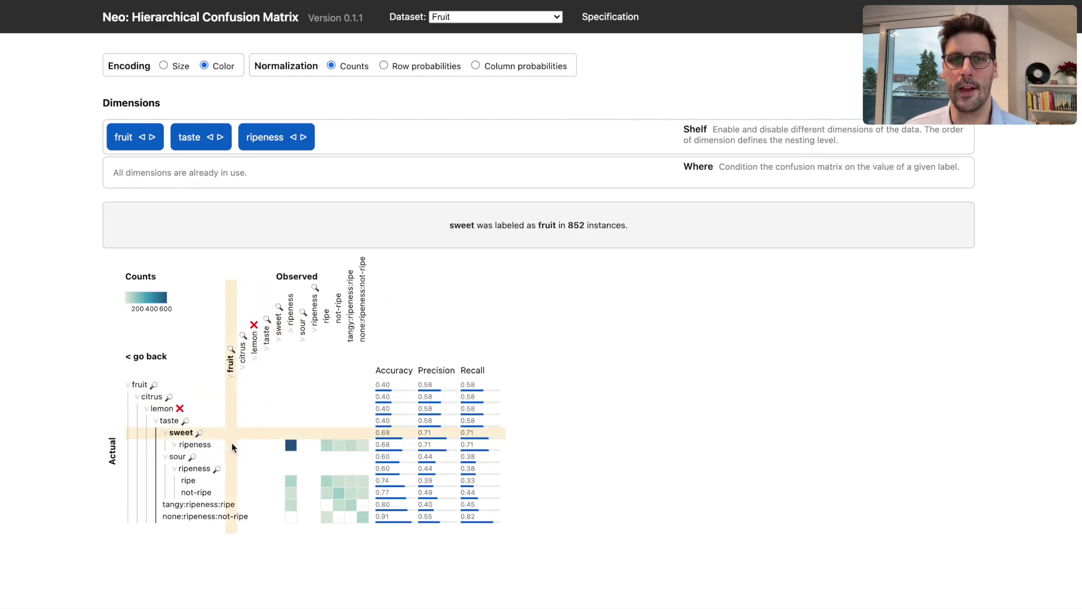
left_click(198, 470)
mouse_move(339, 494)
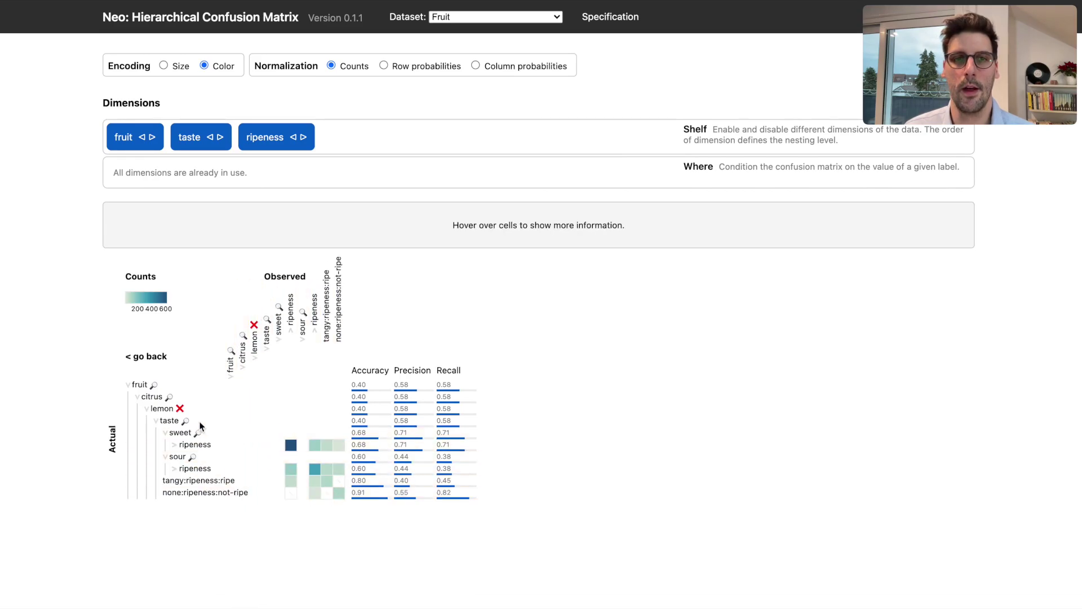
Deactivate the ripeness and taste dimensions so only fruit is left on the shelf
left_click(275, 137)
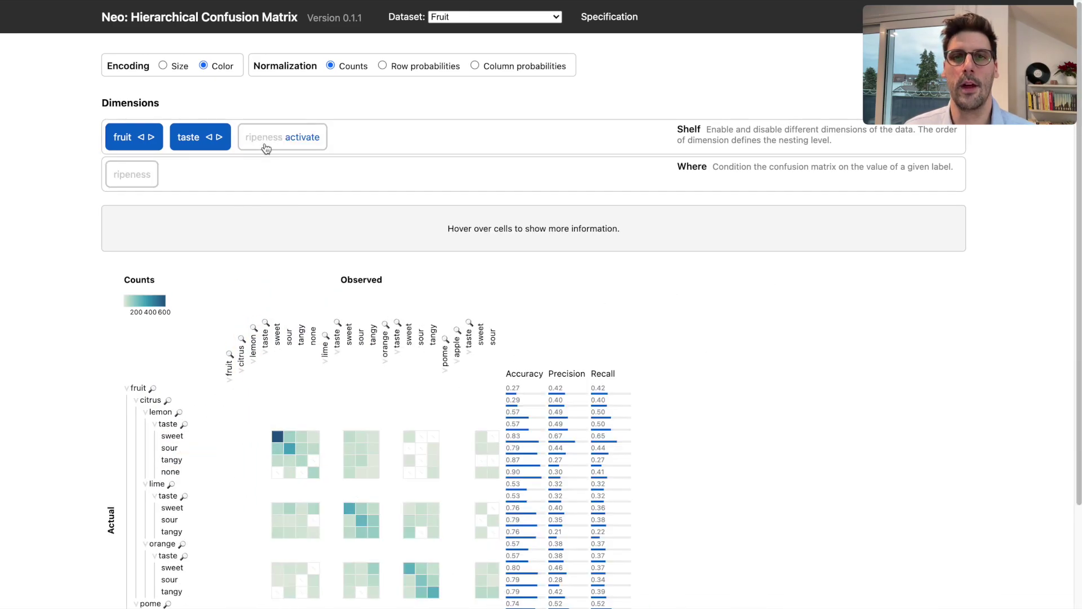
left_click(188, 140)
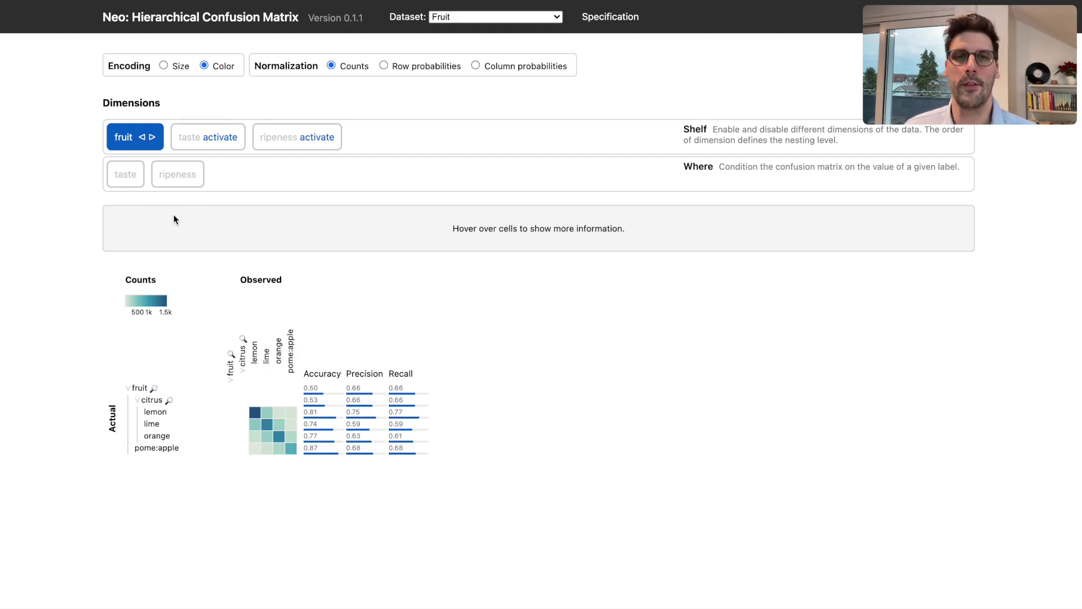
Condition the matrix on observed taste:sweet and set the normalization to row probabilities
left_click(123, 174)
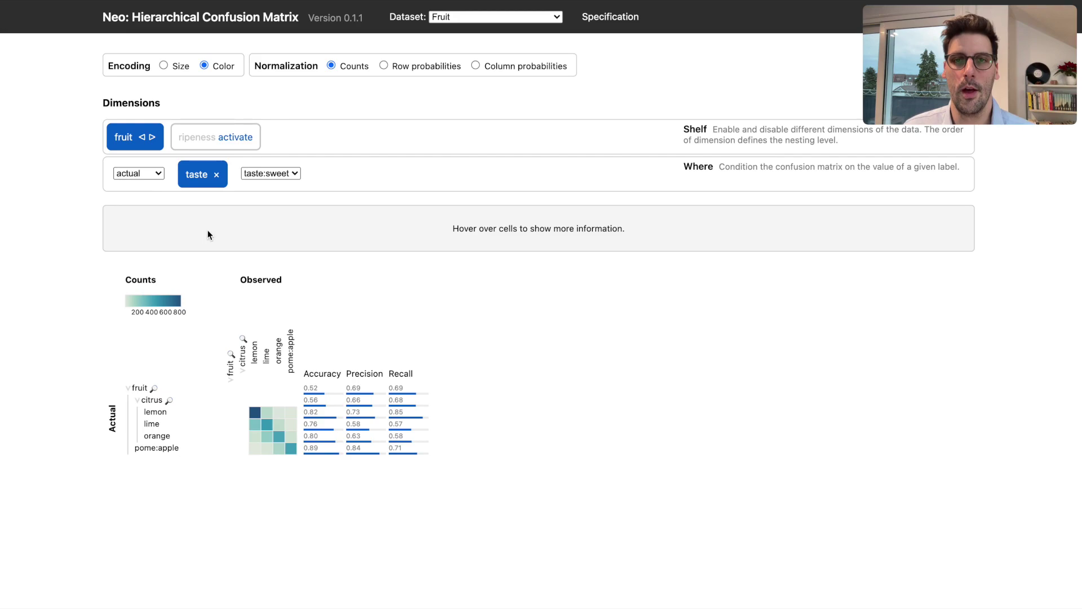
left_click(141, 174)
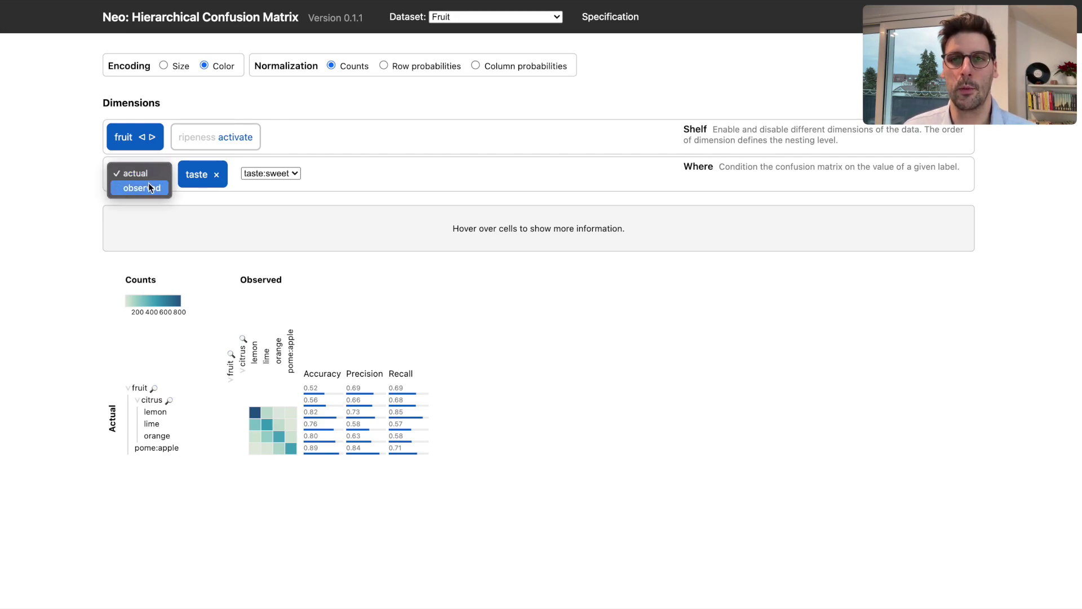
left_click(149, 184)
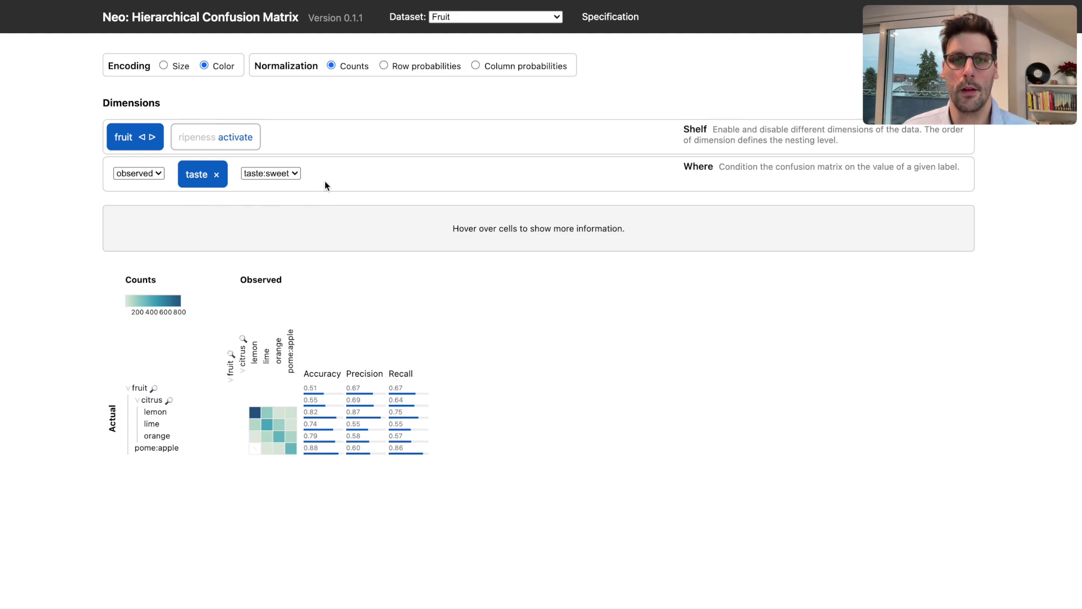
left_click(386, 66)
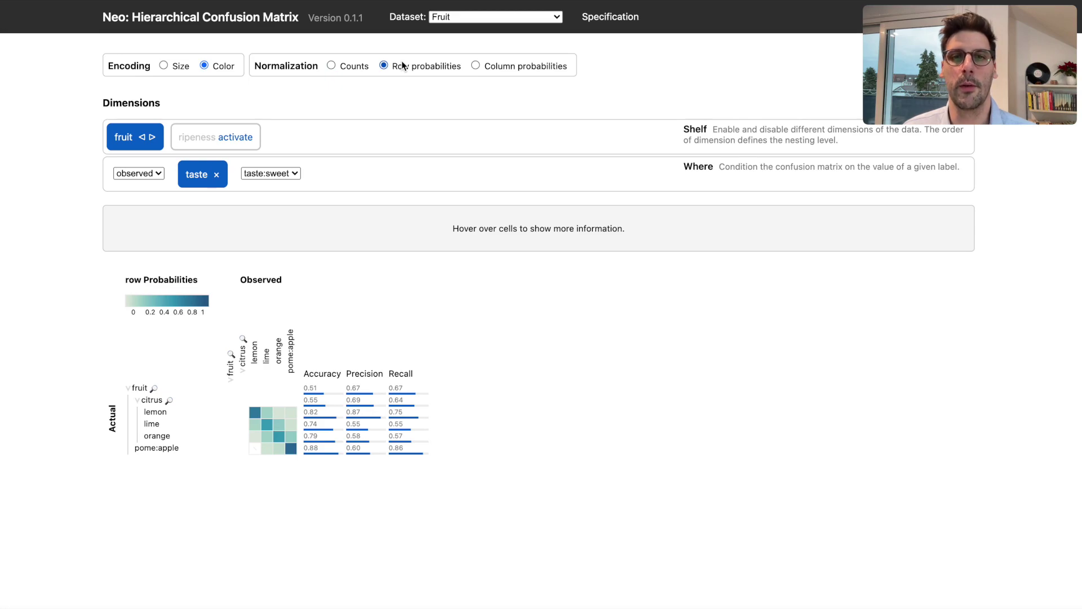
Load the Case Study 1 (App Prediction) dataset and inspect the diagonal cell of the Text class
left_click(512, 18)
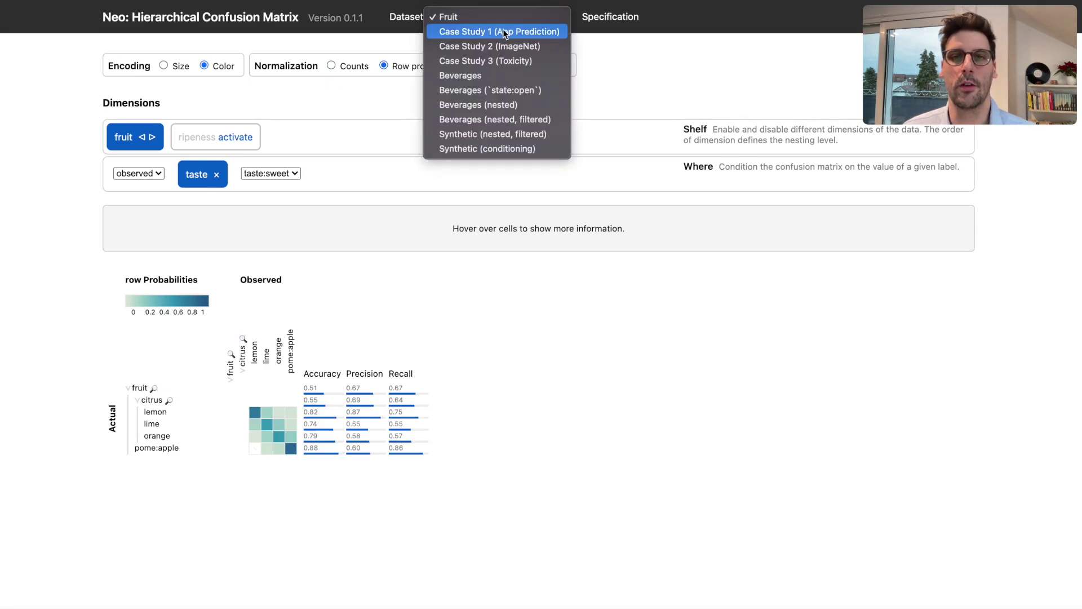
left_click(504, 31)
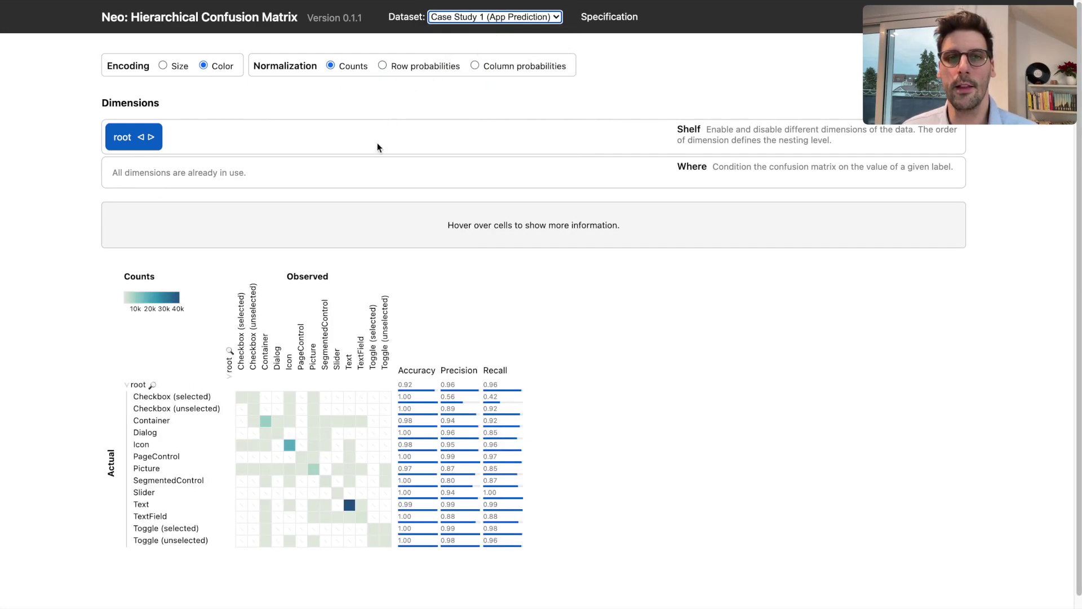
mouse_move(347, 505)
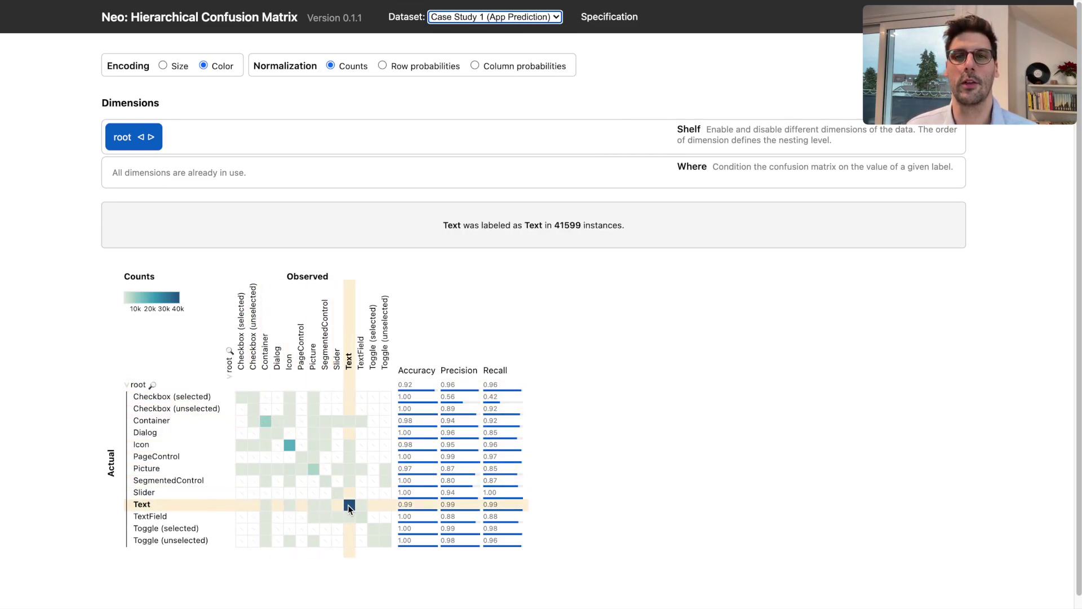
Set the App Prediction matrix to row probabilities normalization and size encoding
left_click(383, 96)
left_click(408, 66)
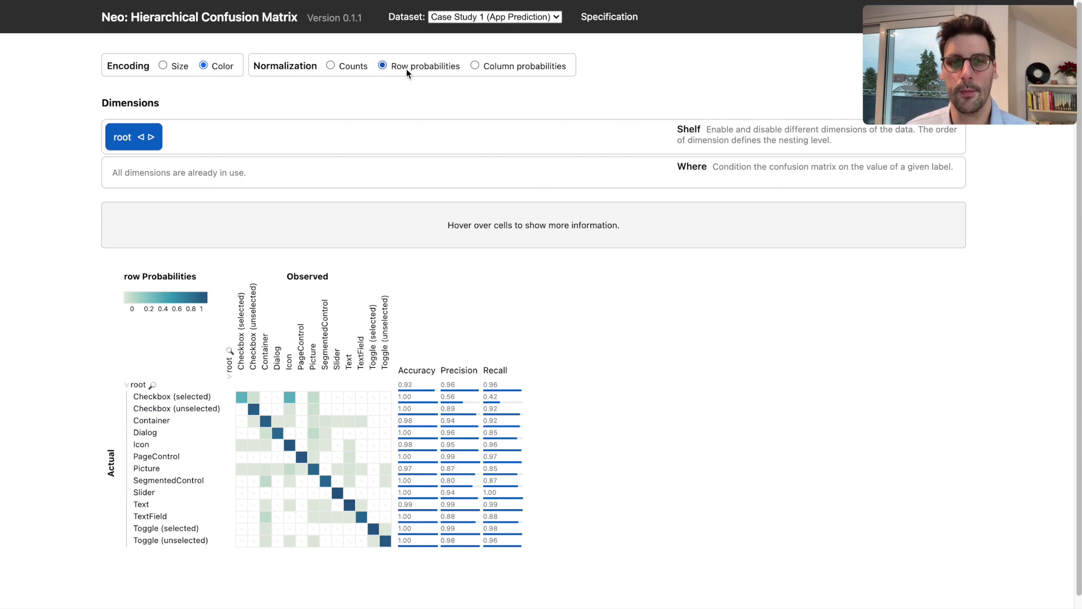
left_click(170, 67)
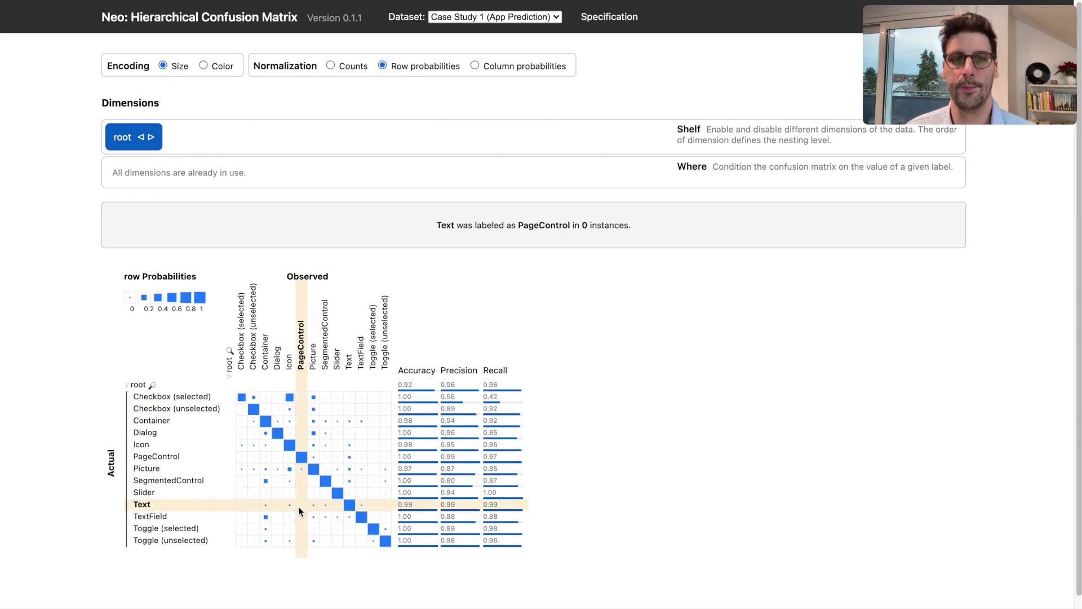